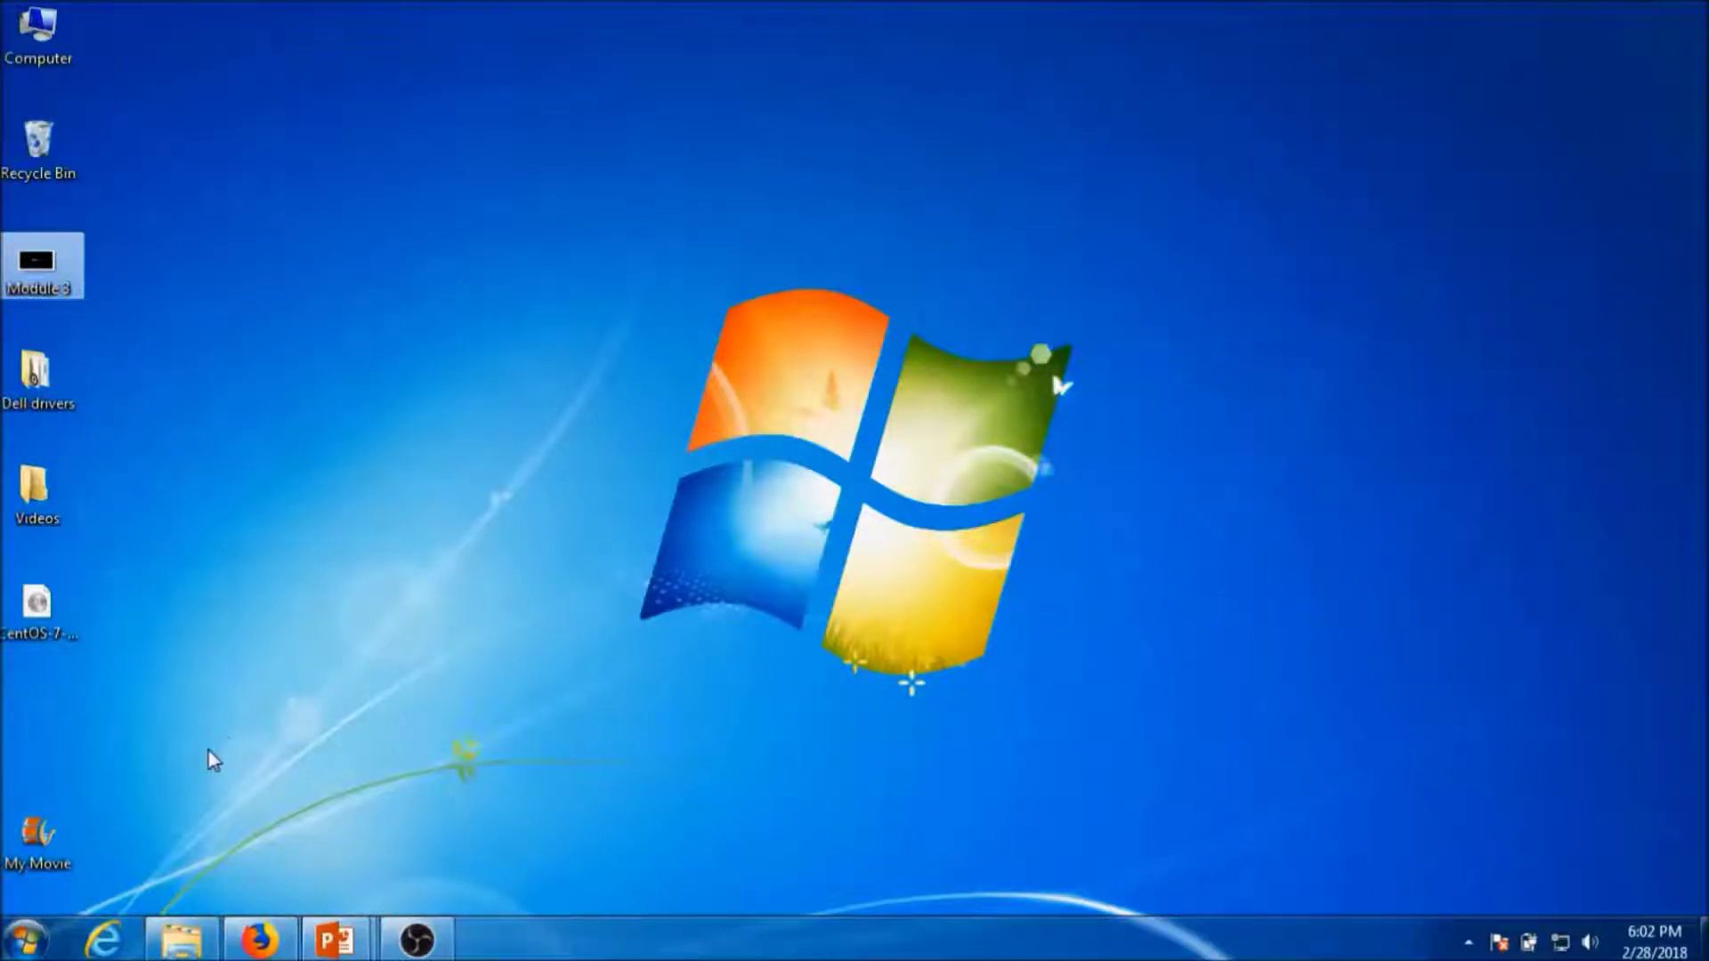
Open the Computer drives window and position it beside the File System Structure slide
{"action": "left_click", "coordinate": [27, 940]}
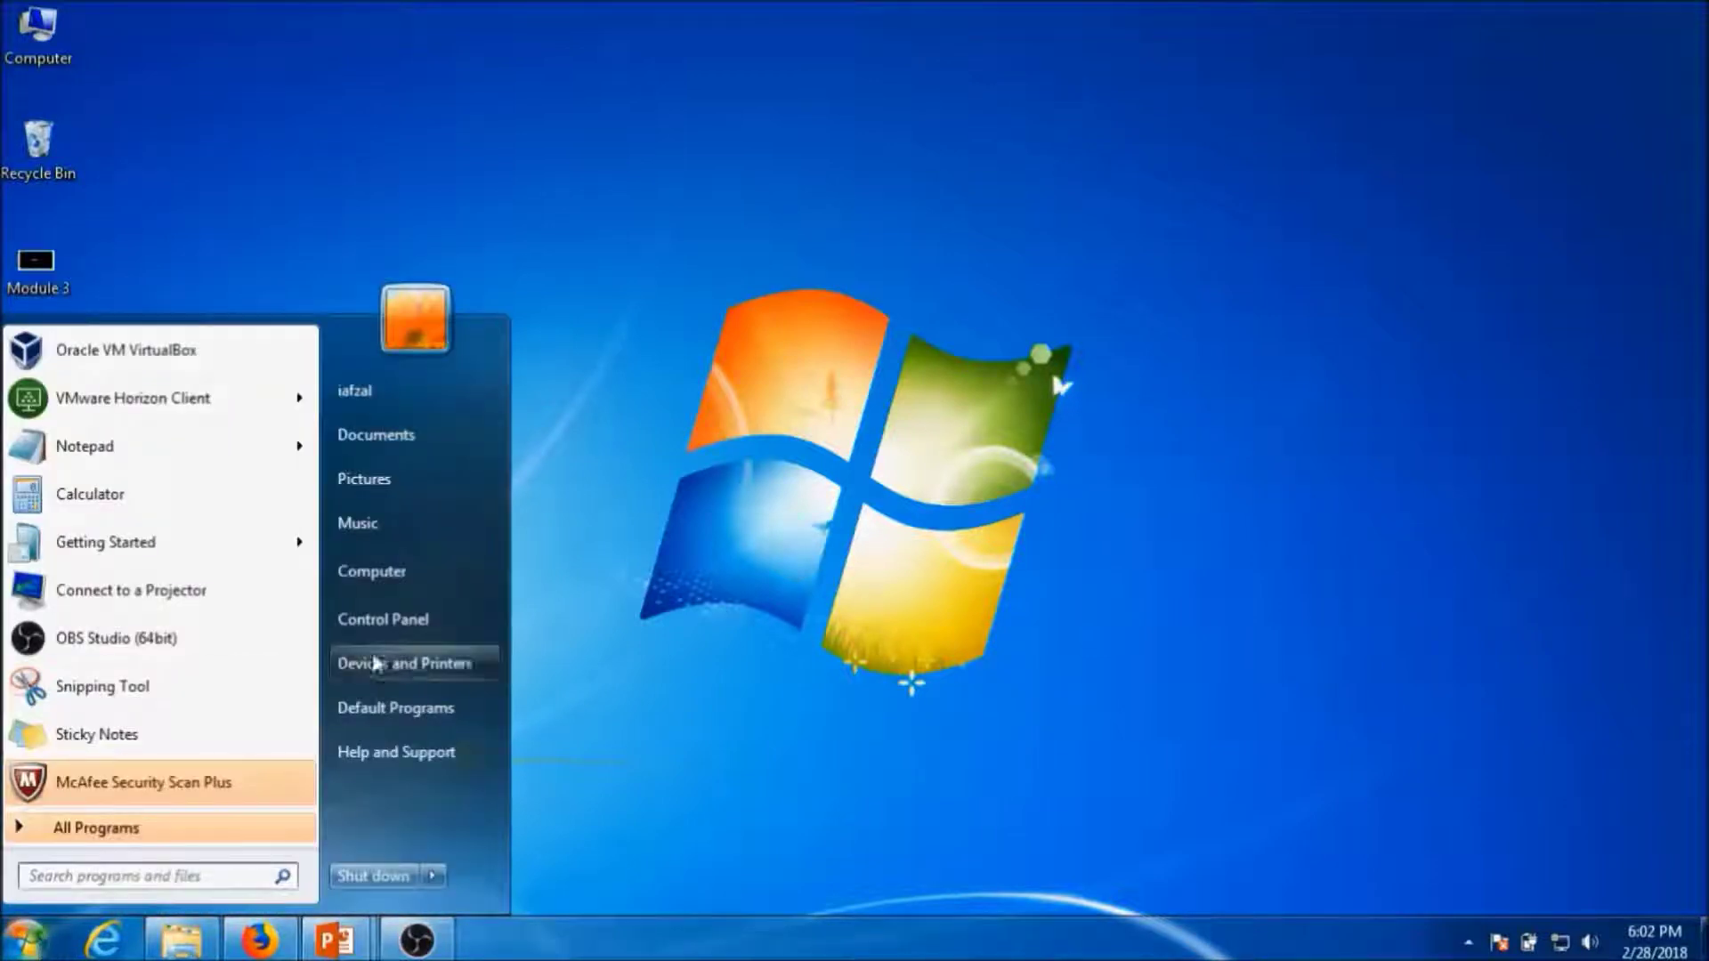
{"action": "left_click", "coordinate": [371, 571]}
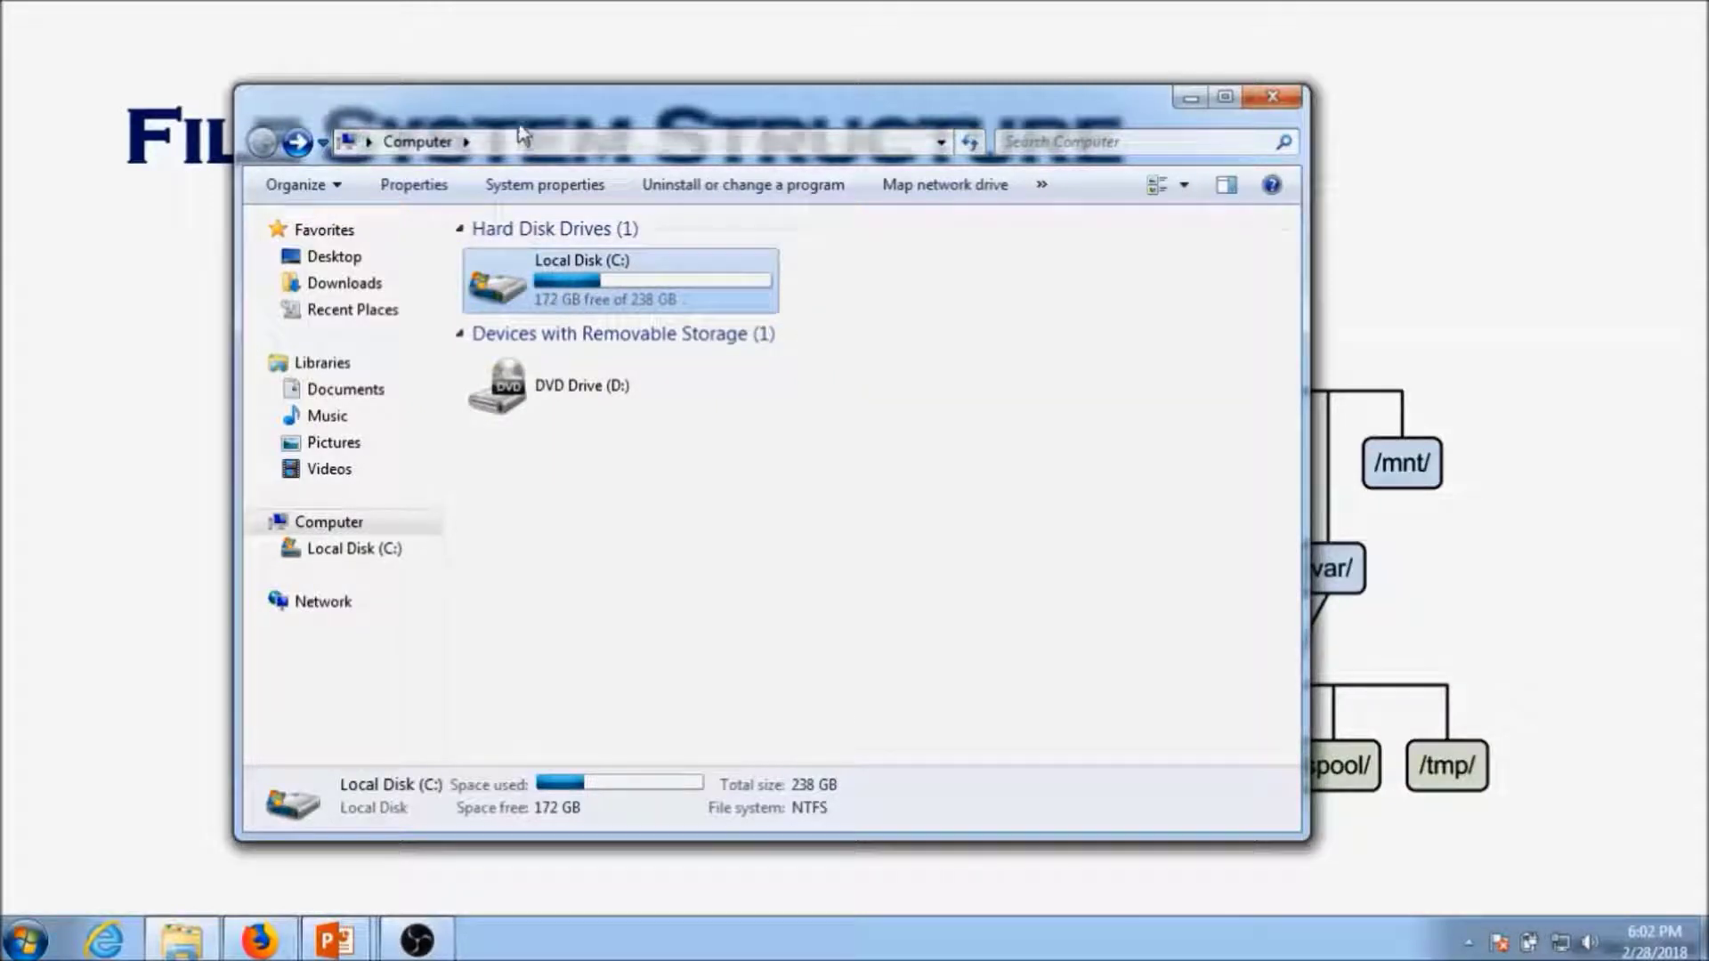
{"action": "left_click_drag", "start_coordinate": [523, 109], "coordinate": [1234, 130]}
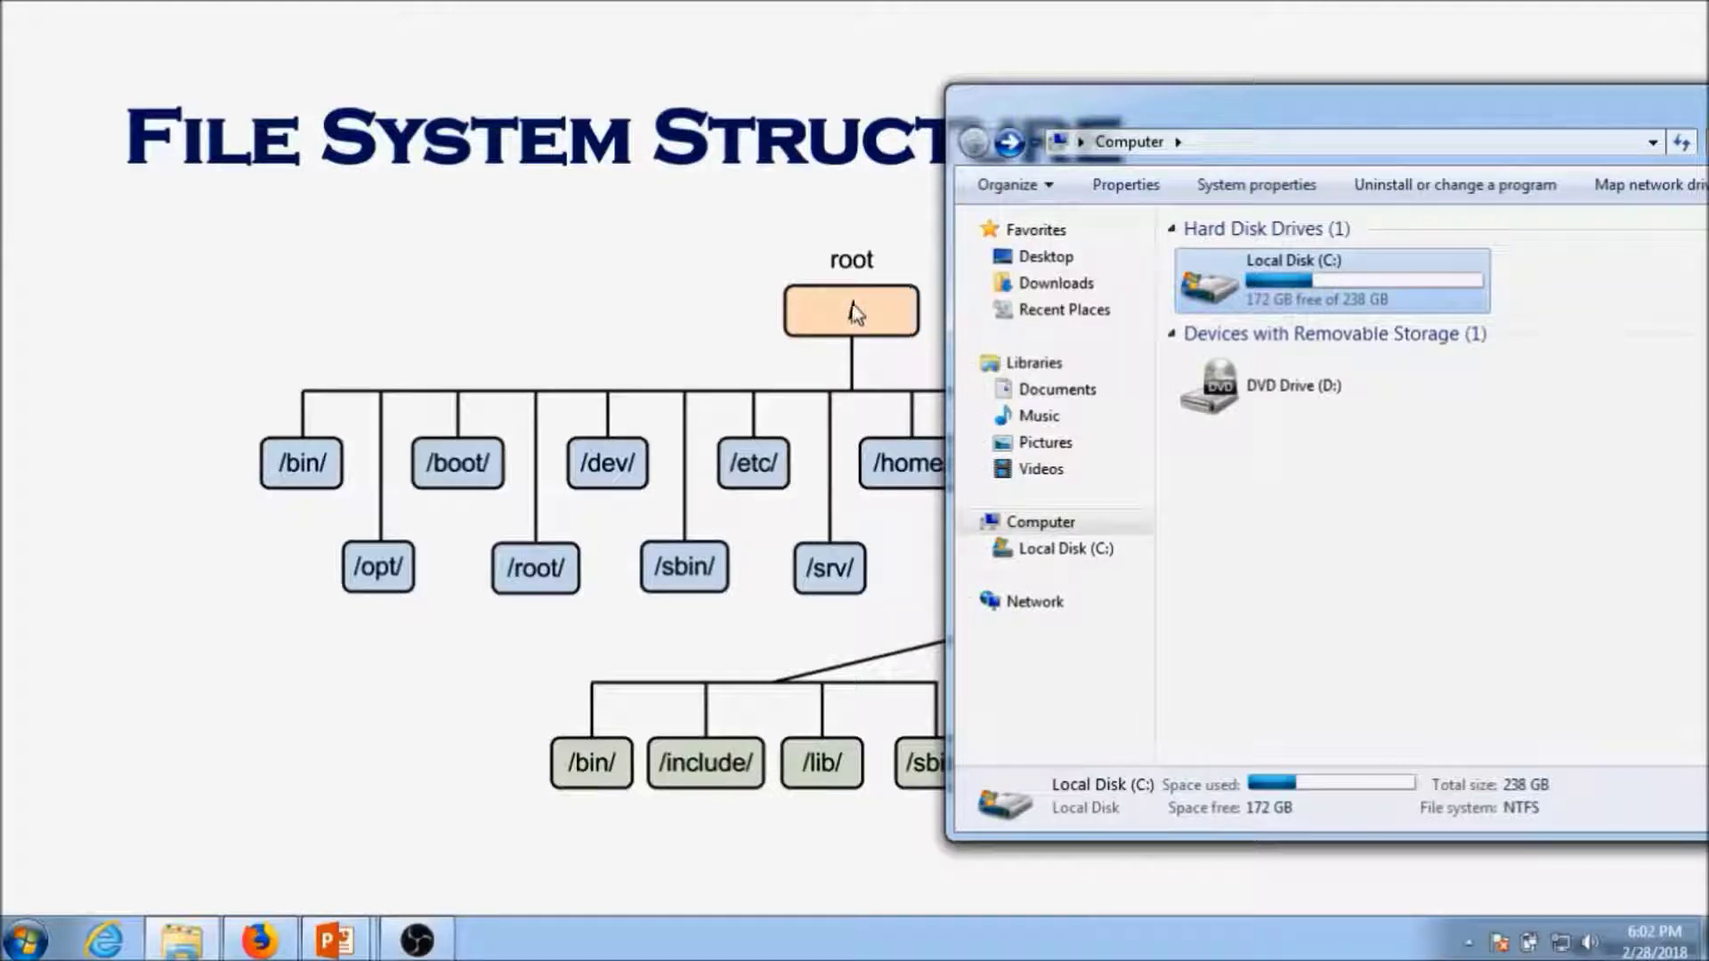
{"action": "left_click_drag", "start_coordinate": [1173, 107], "coordinate": [1175, 141]}
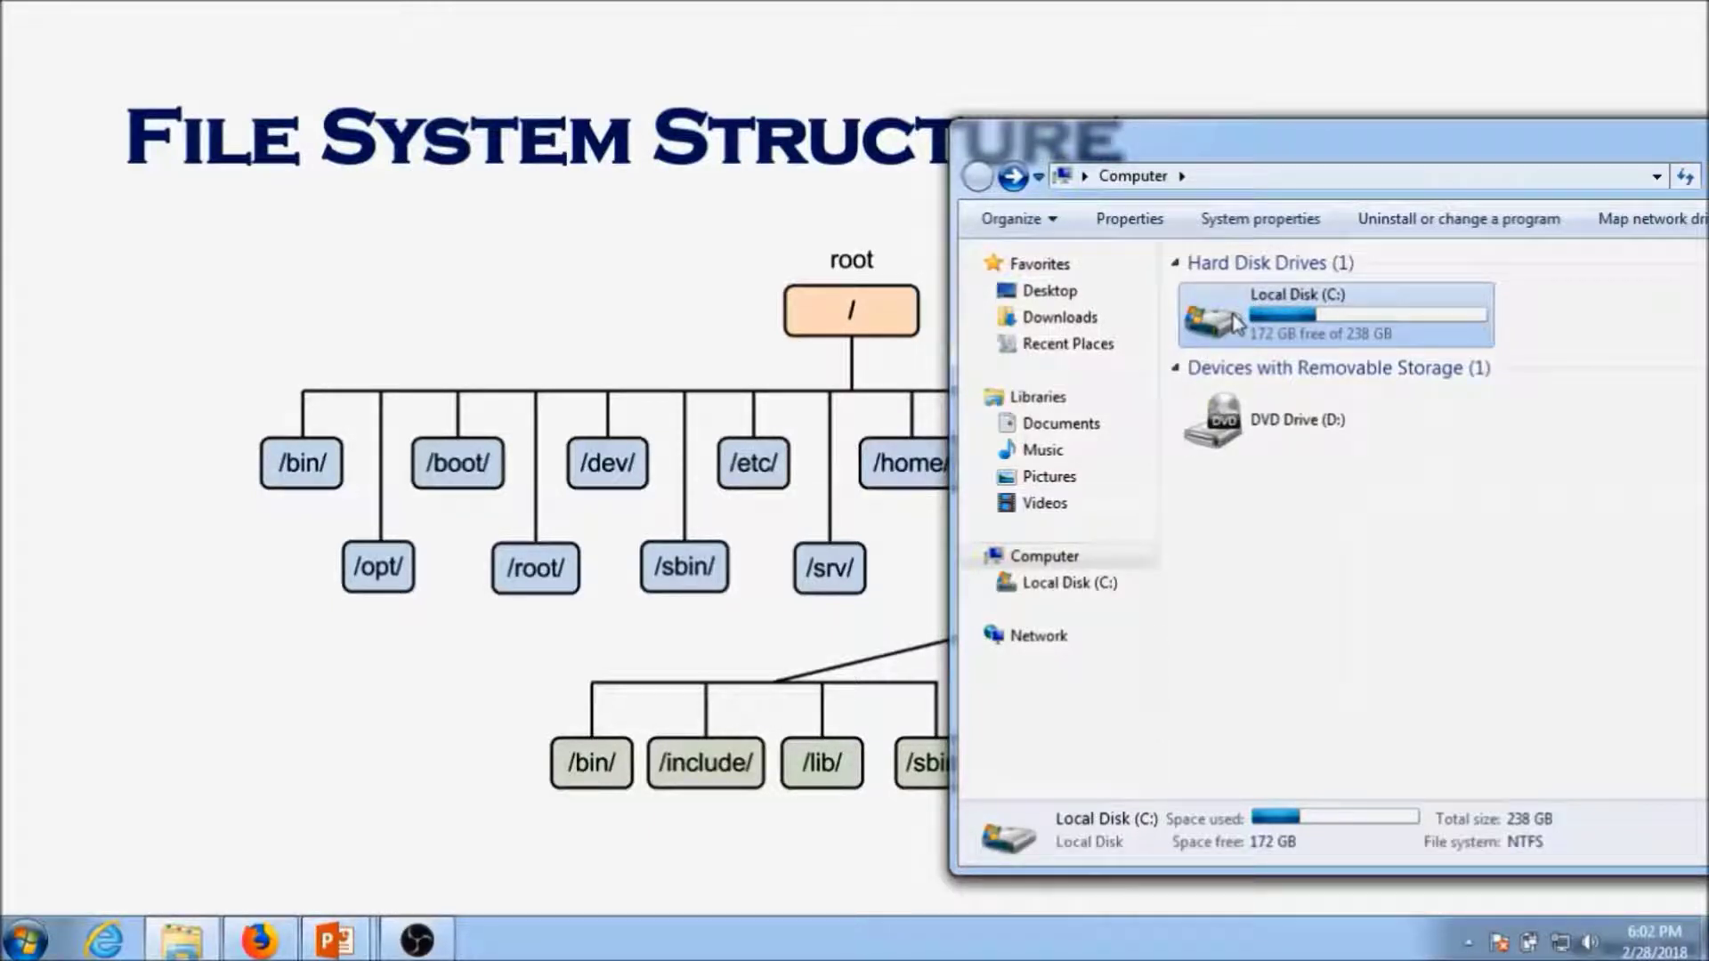
Open Local Disk (C:) and browse into Program Files, then return to the drive root
{"action": "double_click", "coordinate": [1236, 321]}
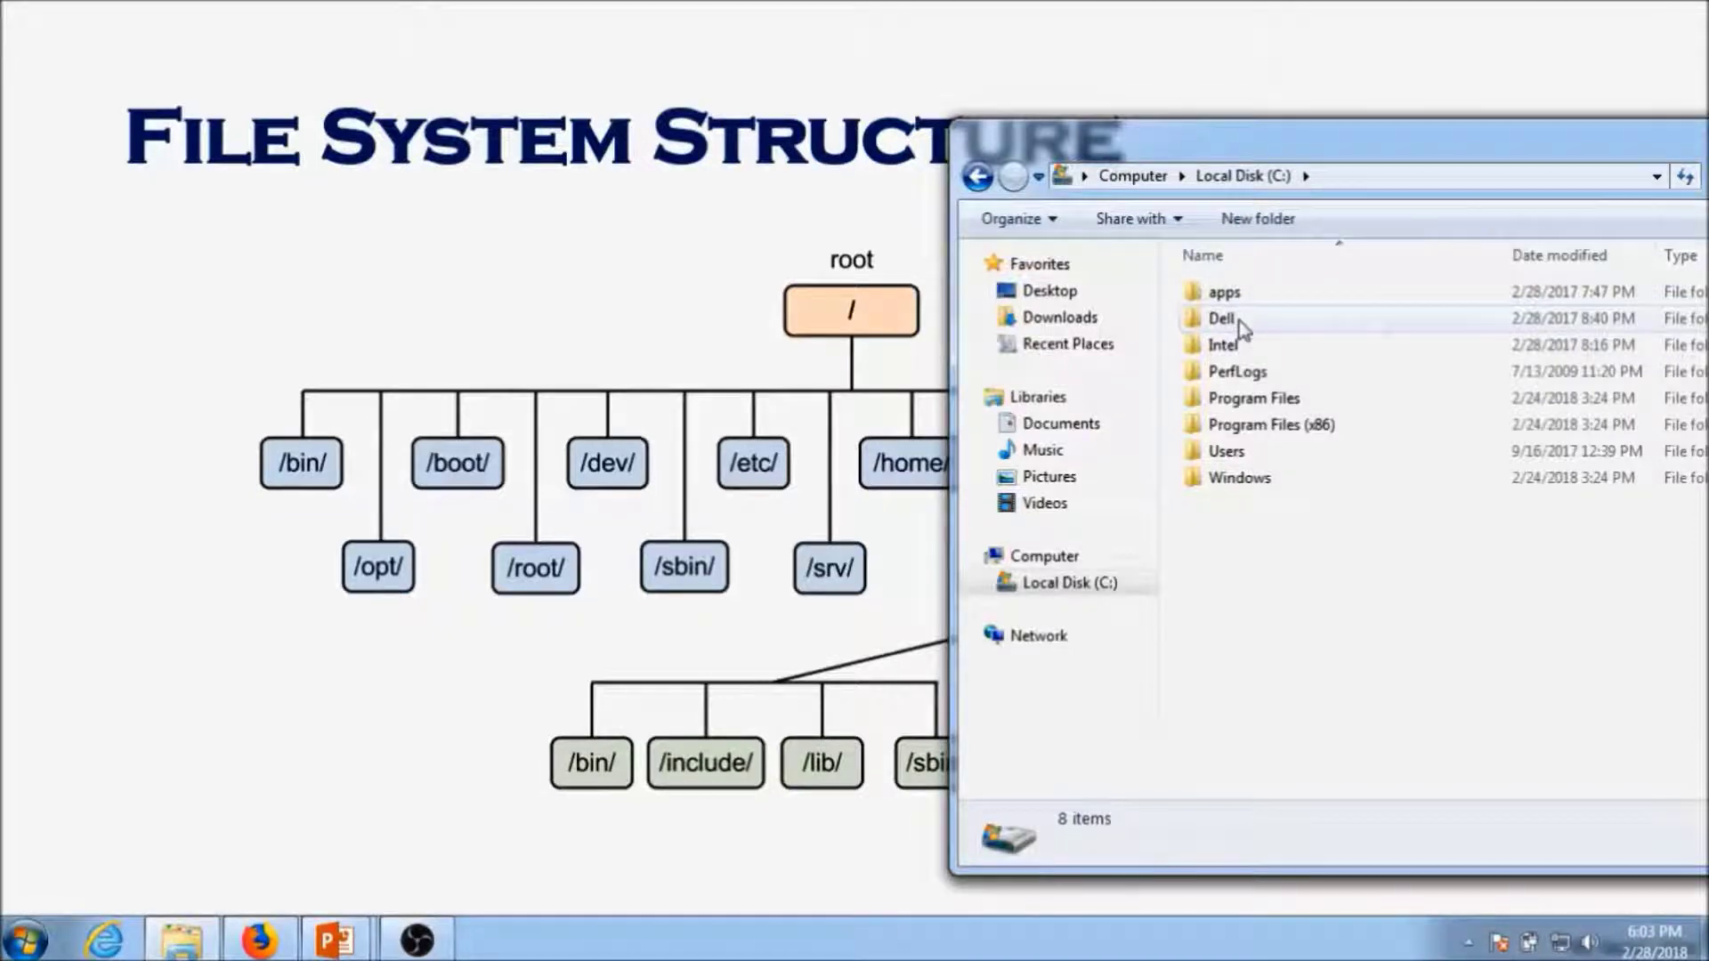
{"action": "left_click", "coordinate": [1241, 329]}
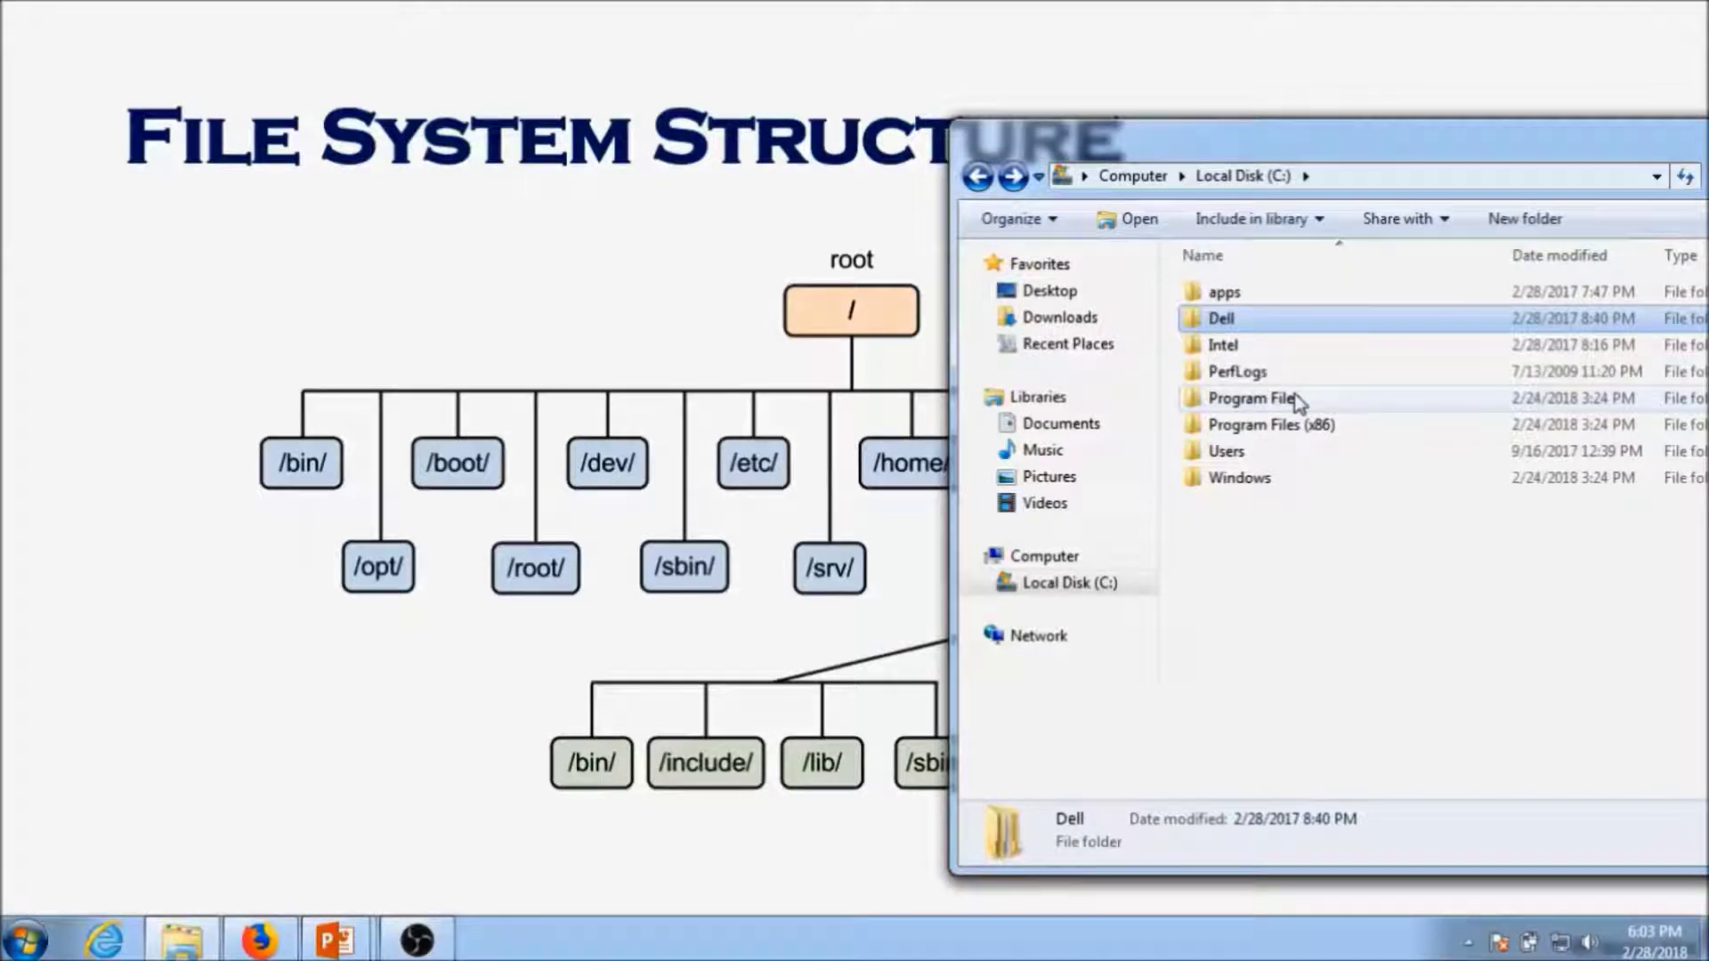
{"action": "double_click", "coordinate": [1296, 400]}
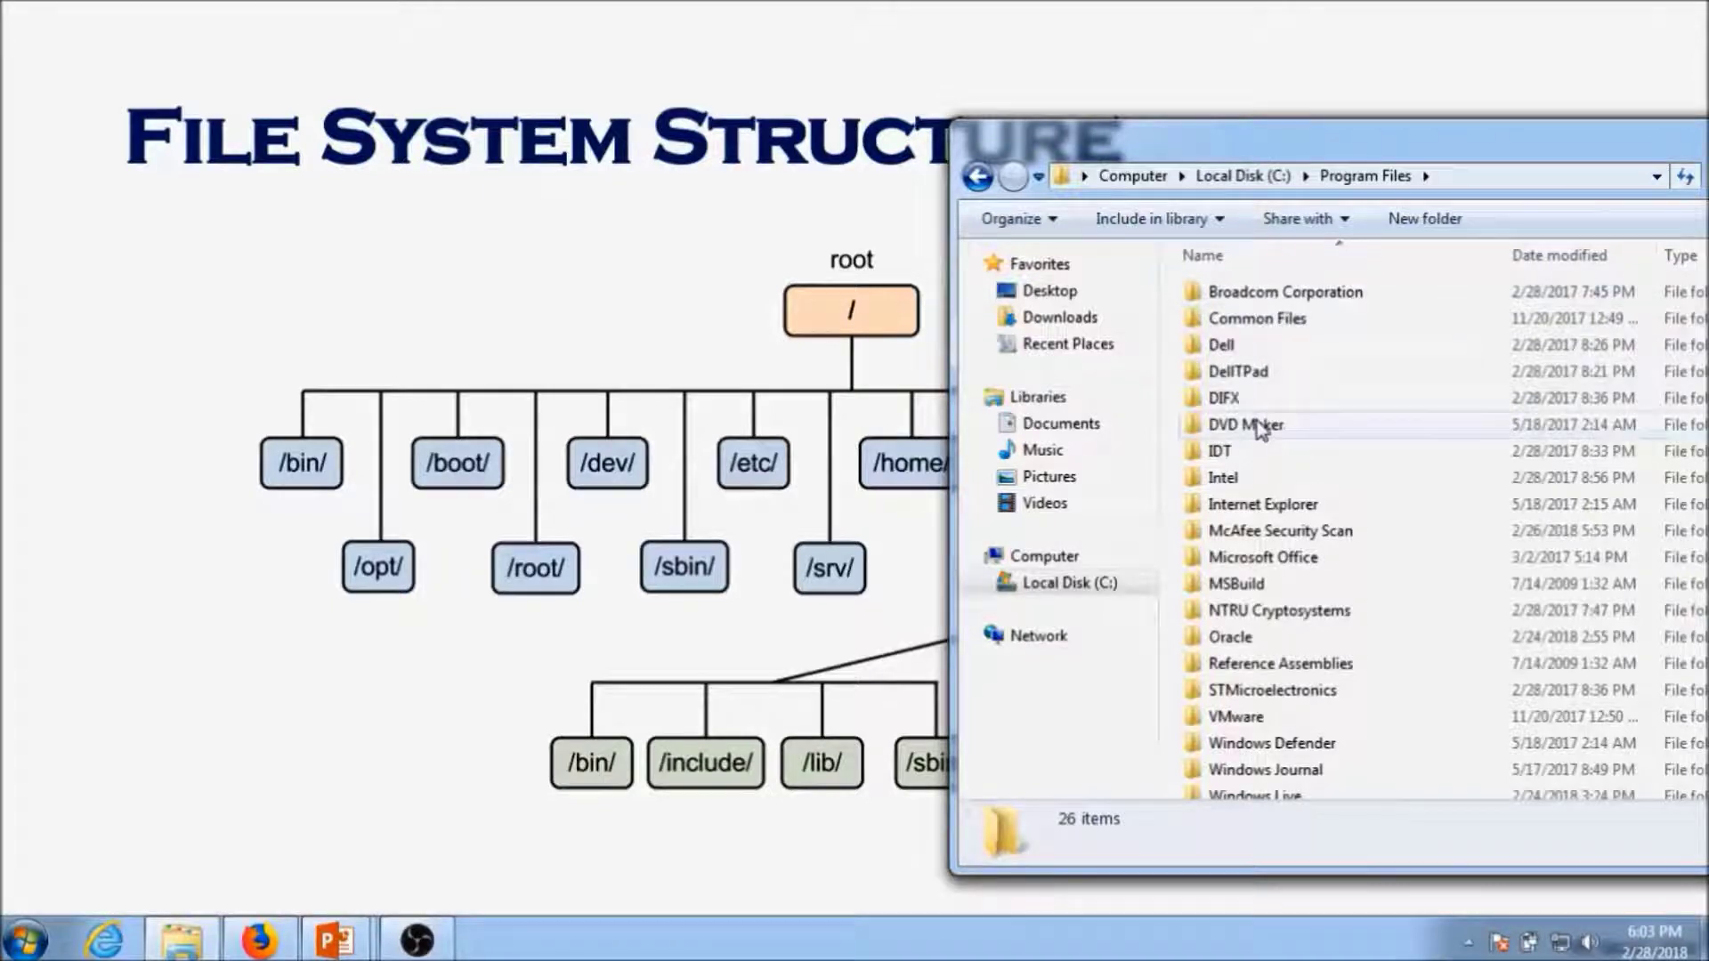
{"action": "key", "text": "BackSpace"}
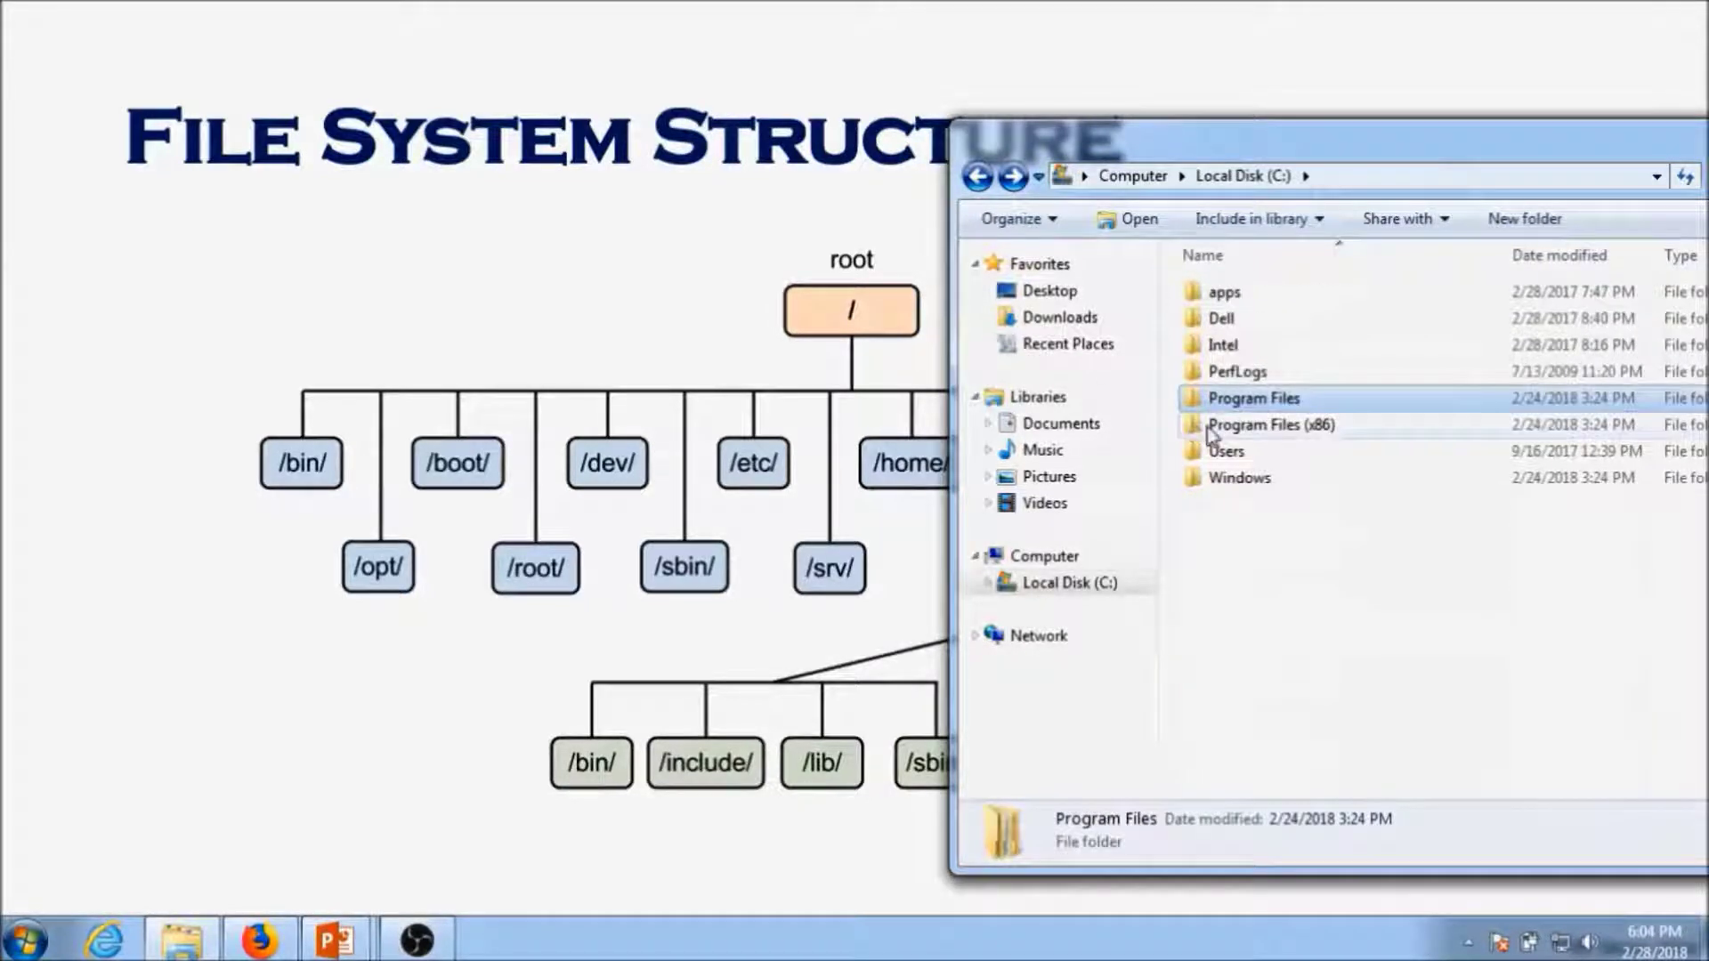
Browse Program Files (x86) and Users, then return and select the Windows folder
{"action": "double_click", "coordinate": [1211, 427]}
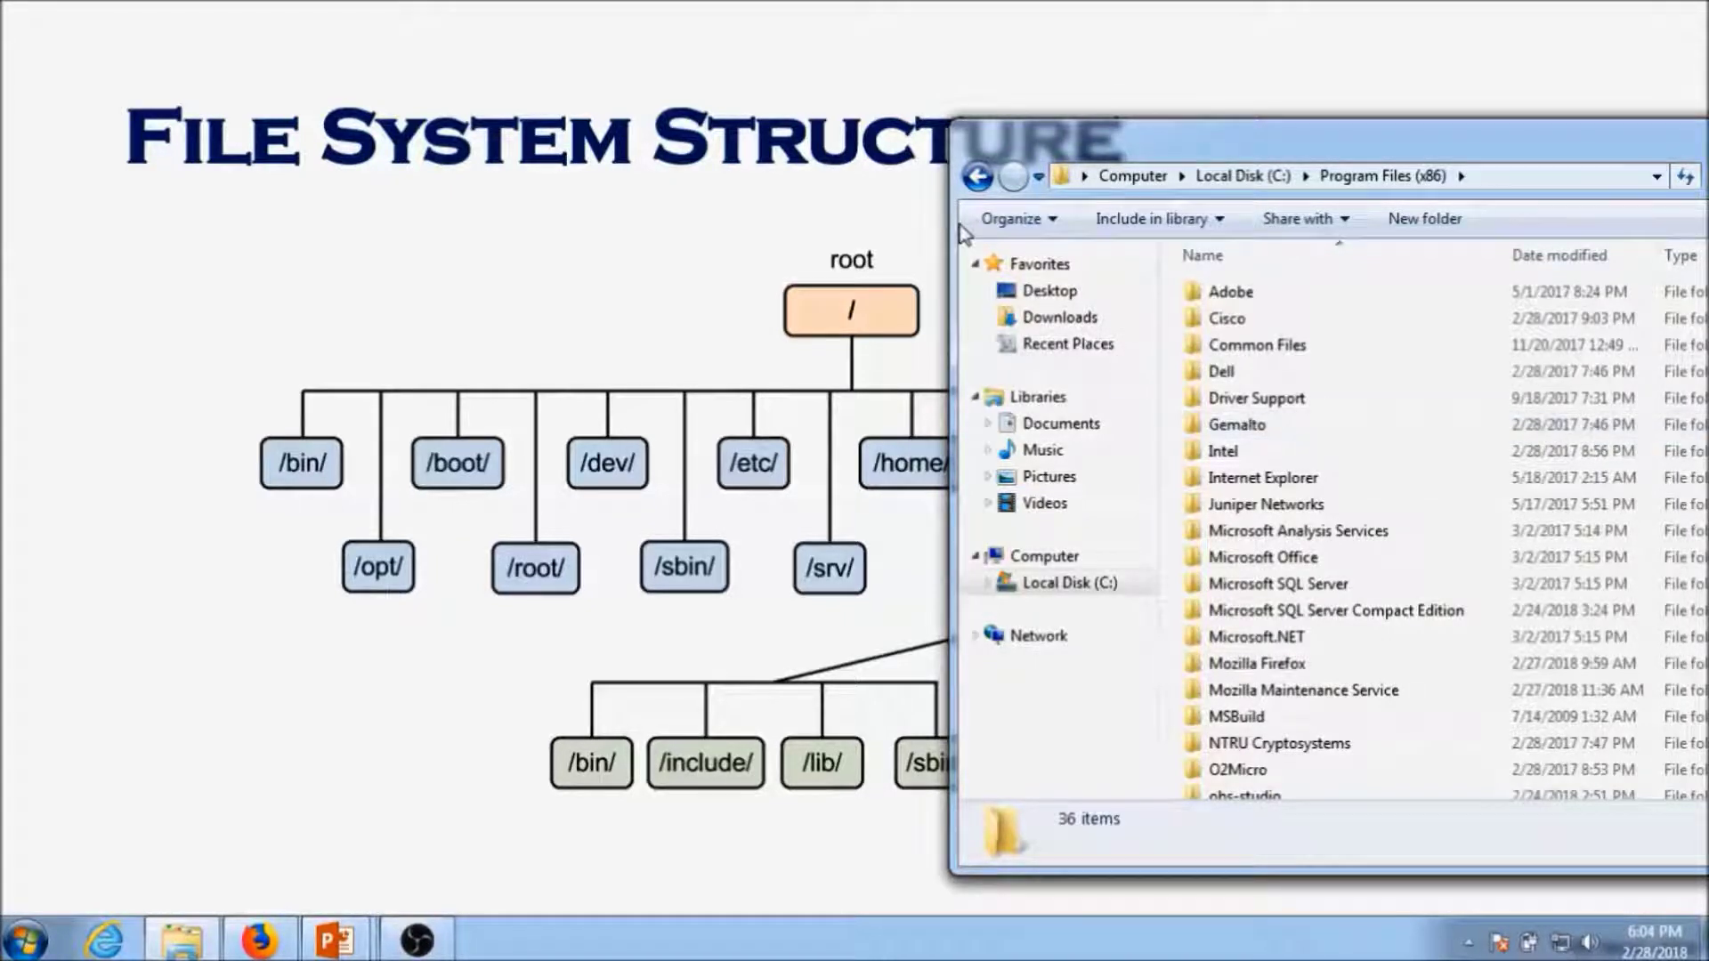
{"action": "left_click", "coordinate": [978, 174]}
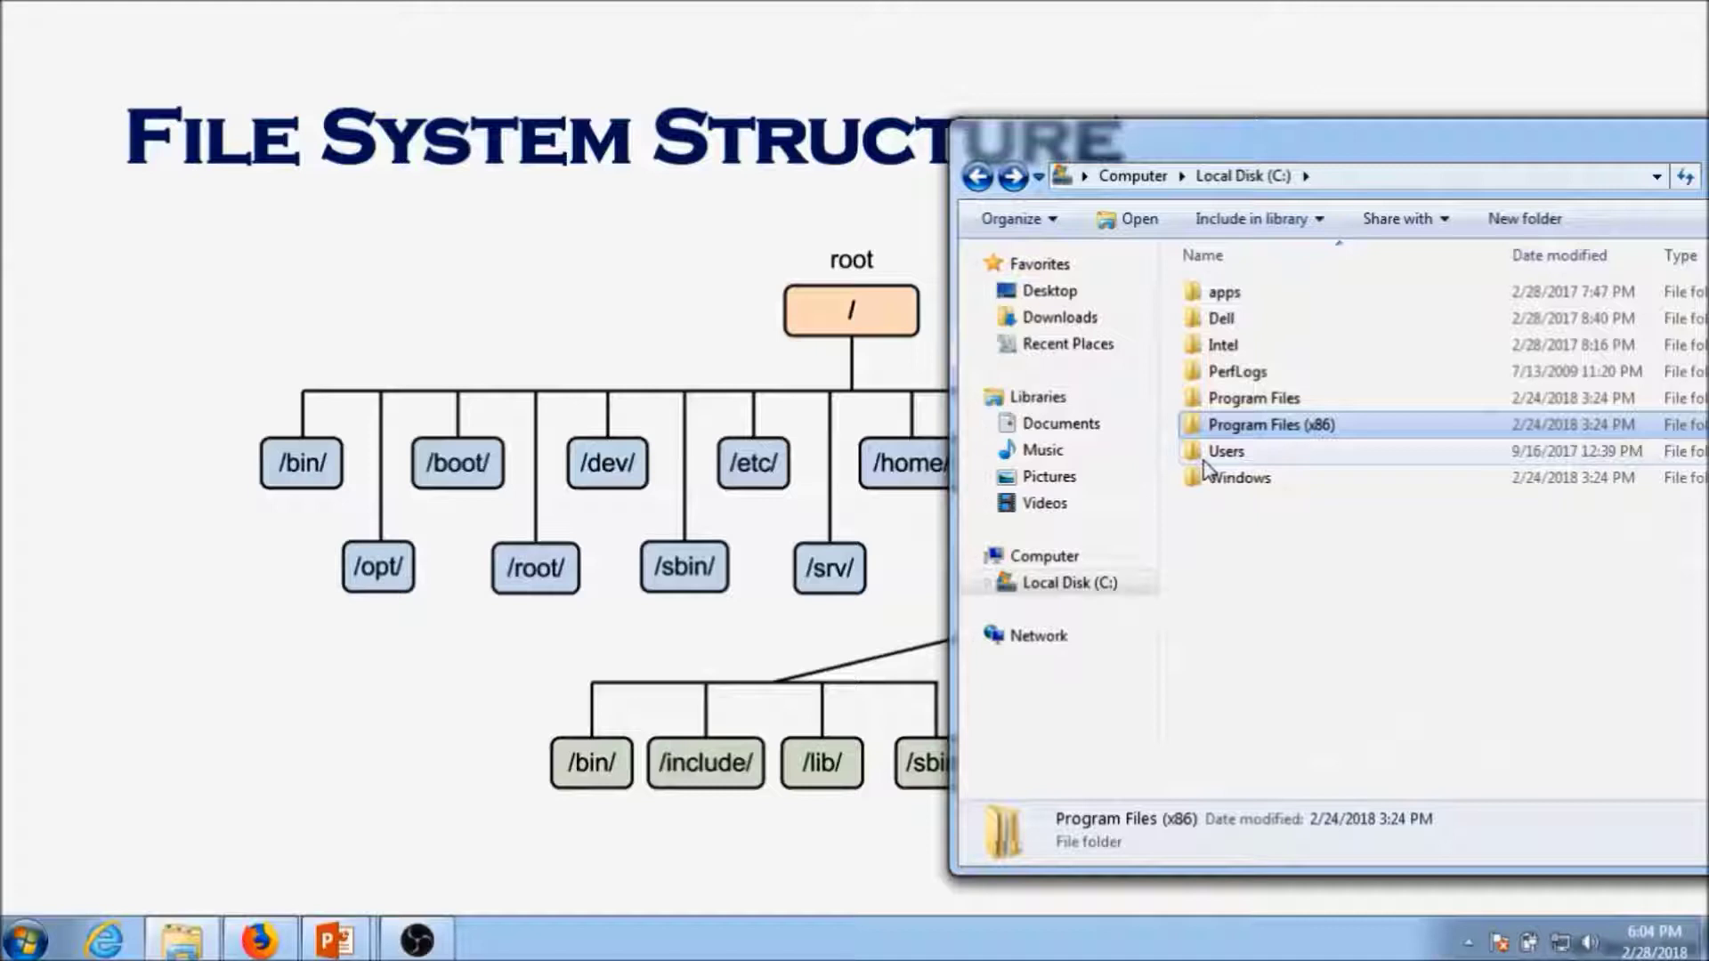
{"action": "mouse_move", "coordinate": [1226, 451]}
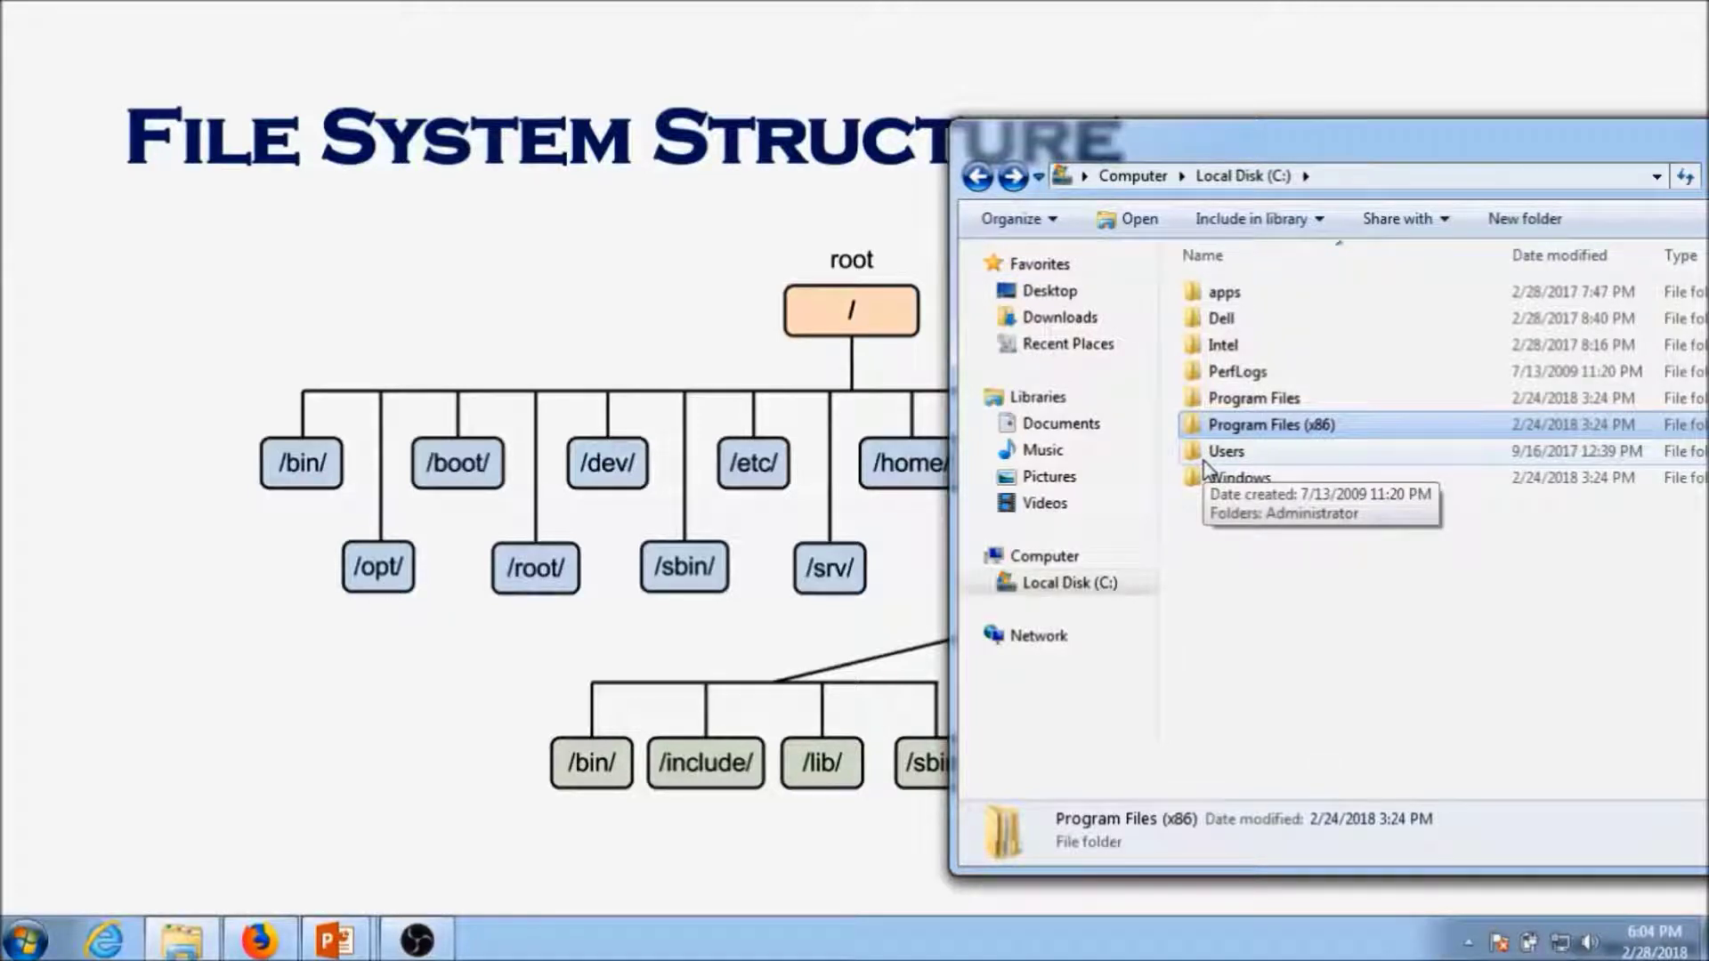
{"action": "double_click", "coordinate": [1208, 454]}
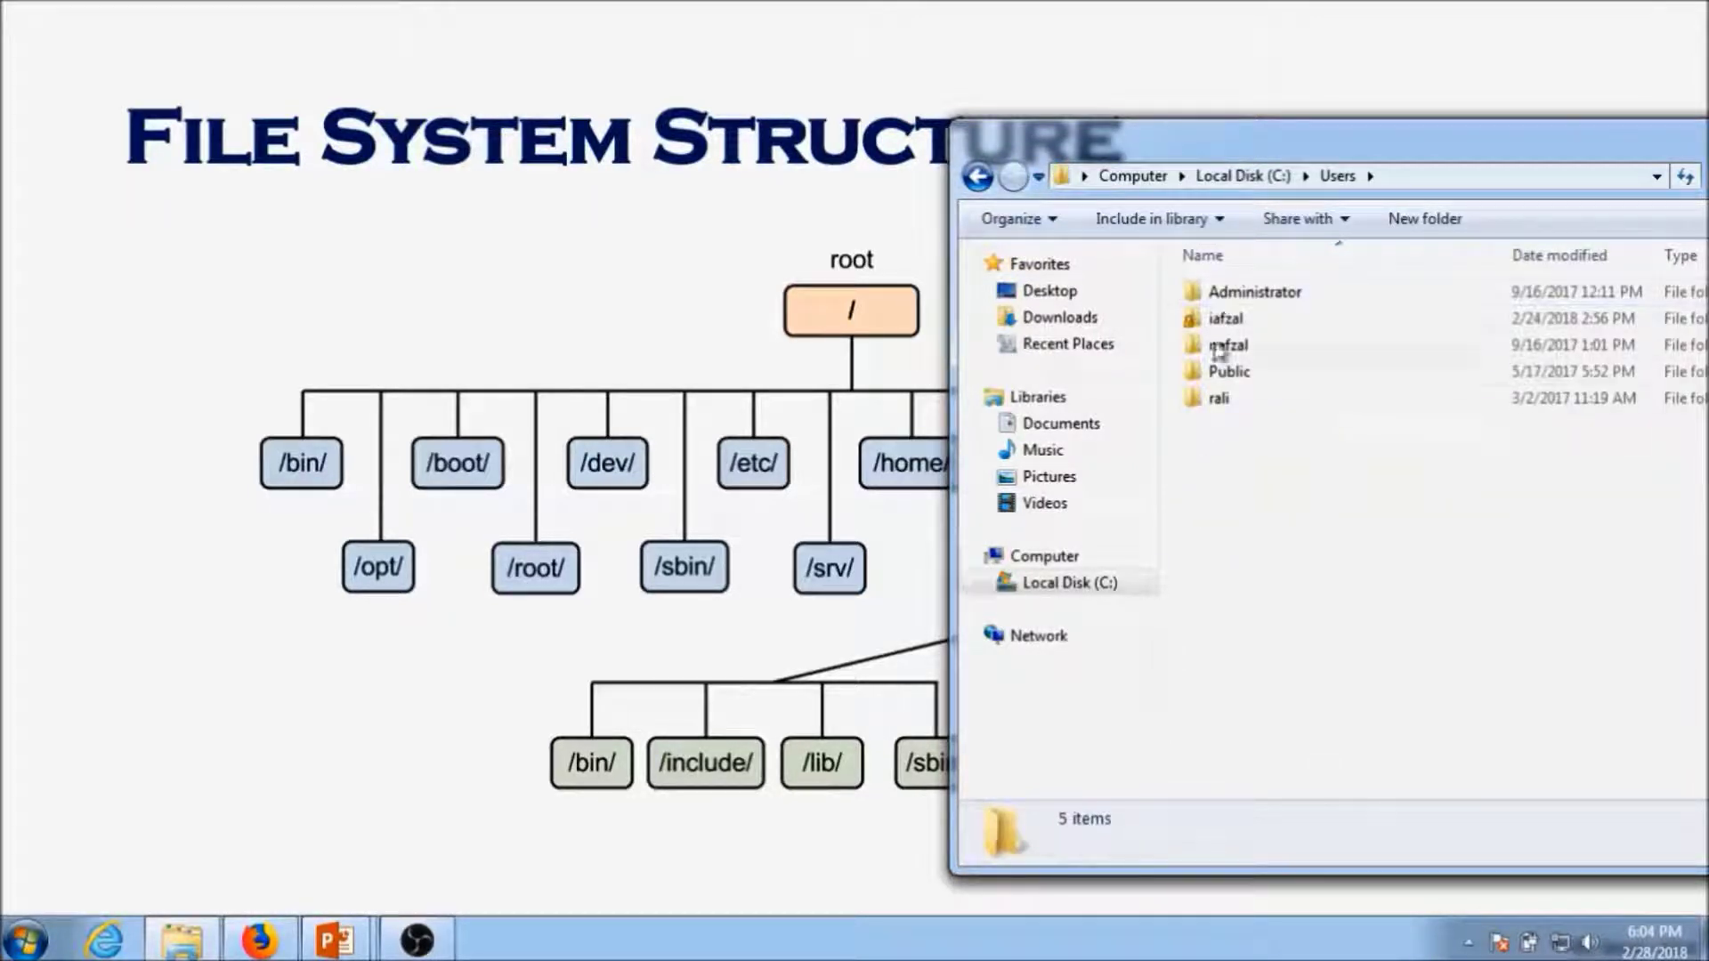
{"action": "left_click", "coordinate": [977, 176]}
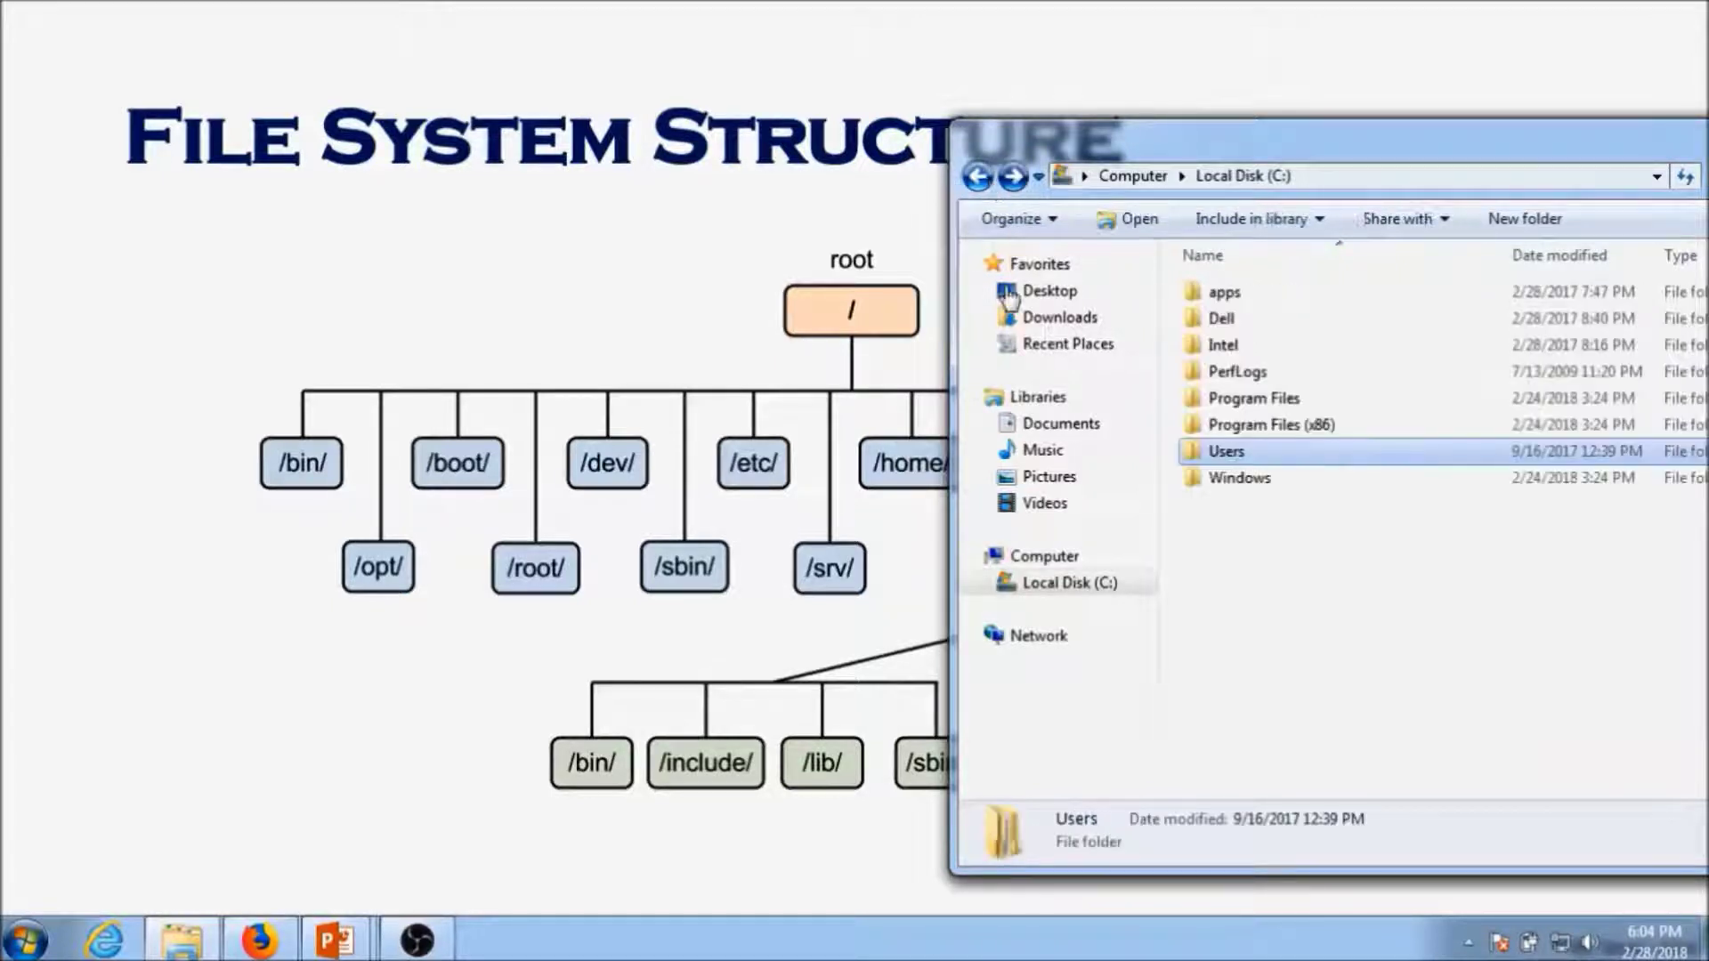
{"action": "left_click", "coordinate": [1236, 480]}
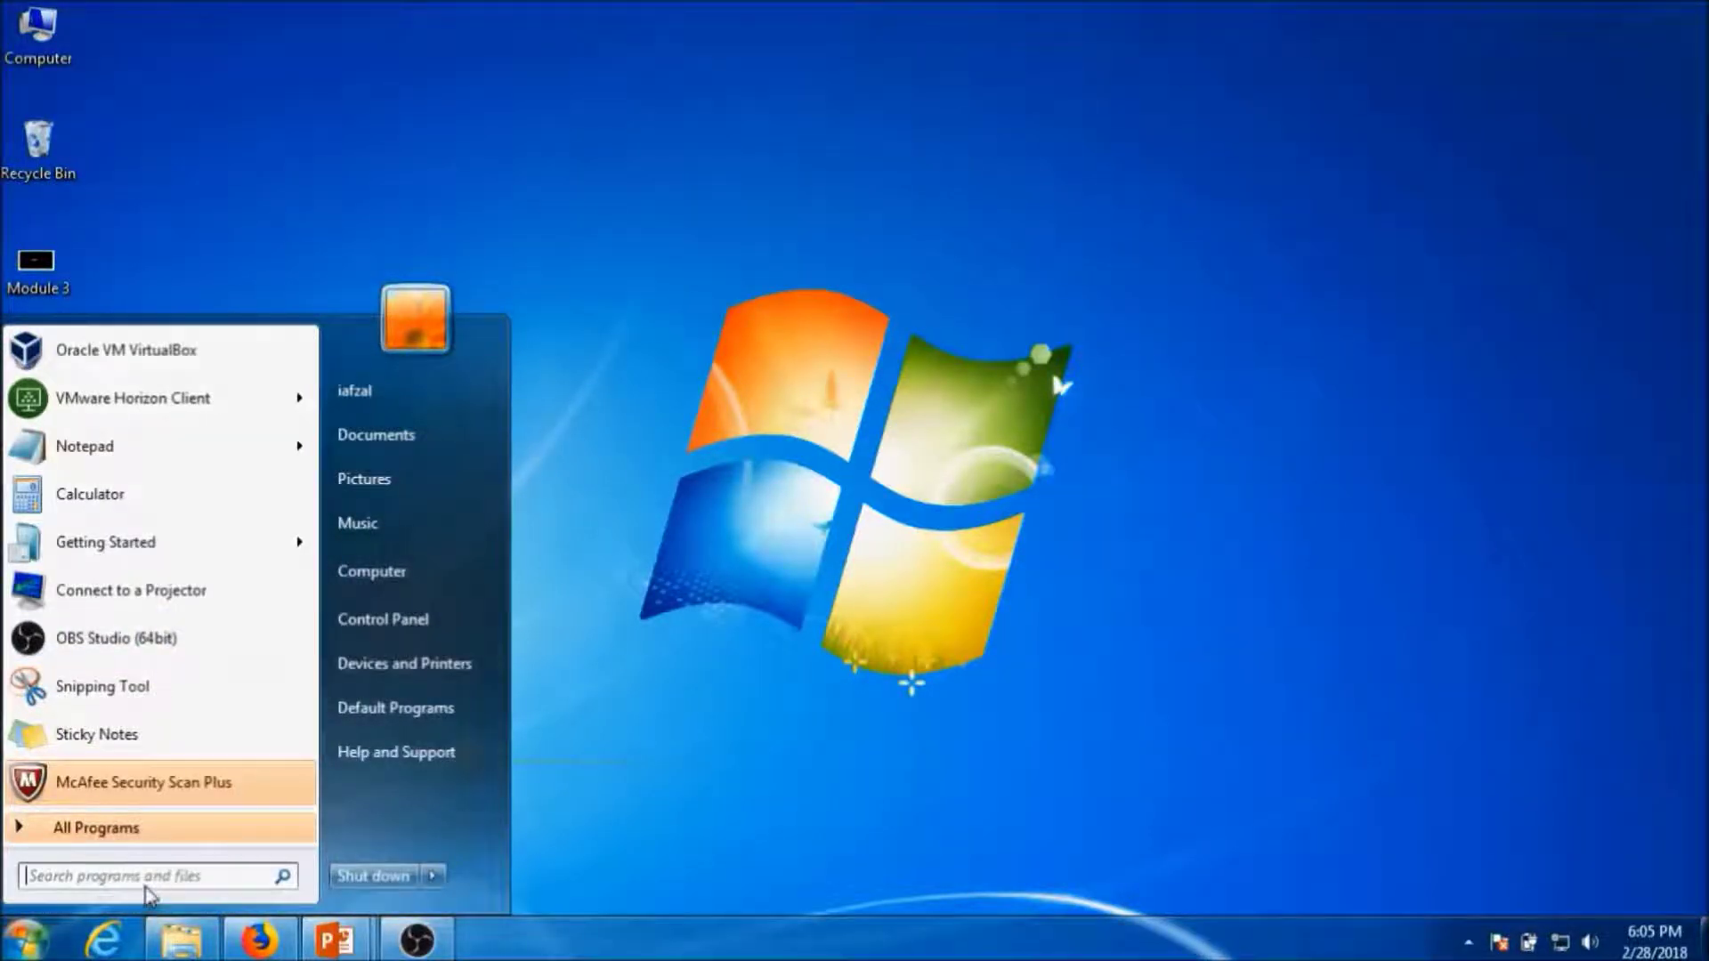
{"action": "type", "text": "oracl"}
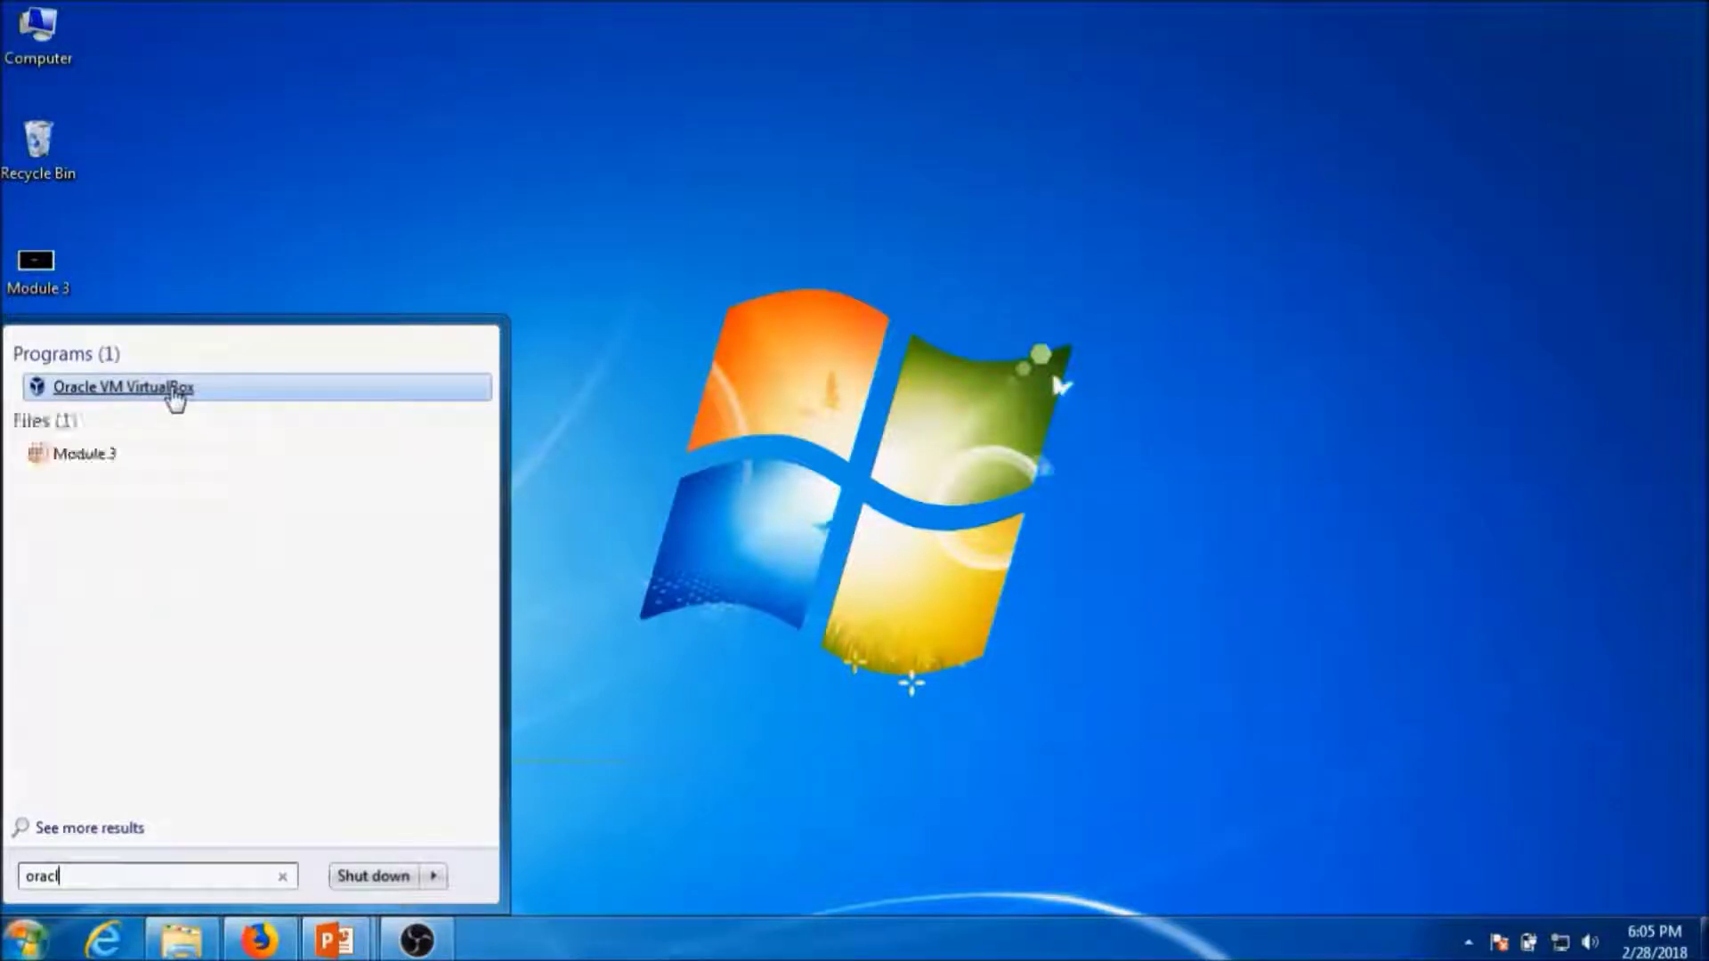
Launch Oracle VM VirtualBox and dismiss the virtual machine notice
{"action": "left_click", "coordinate": [122, 387]}
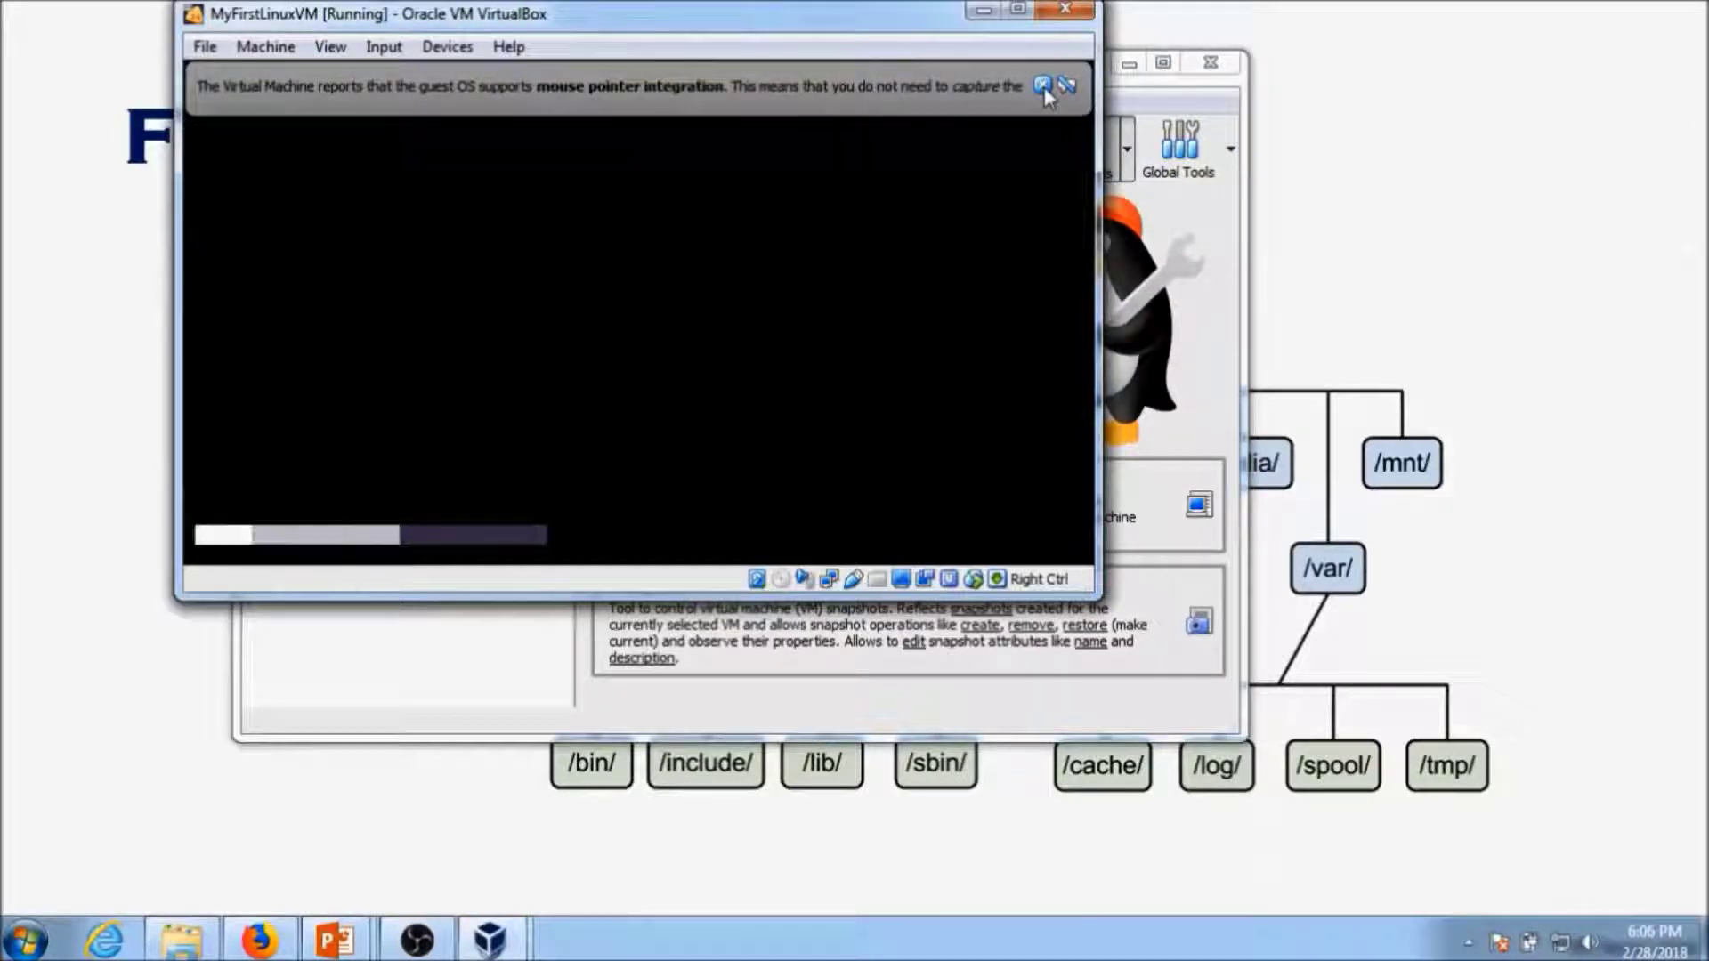
{"action": "left_click", "coordinate": [1045, 87]}
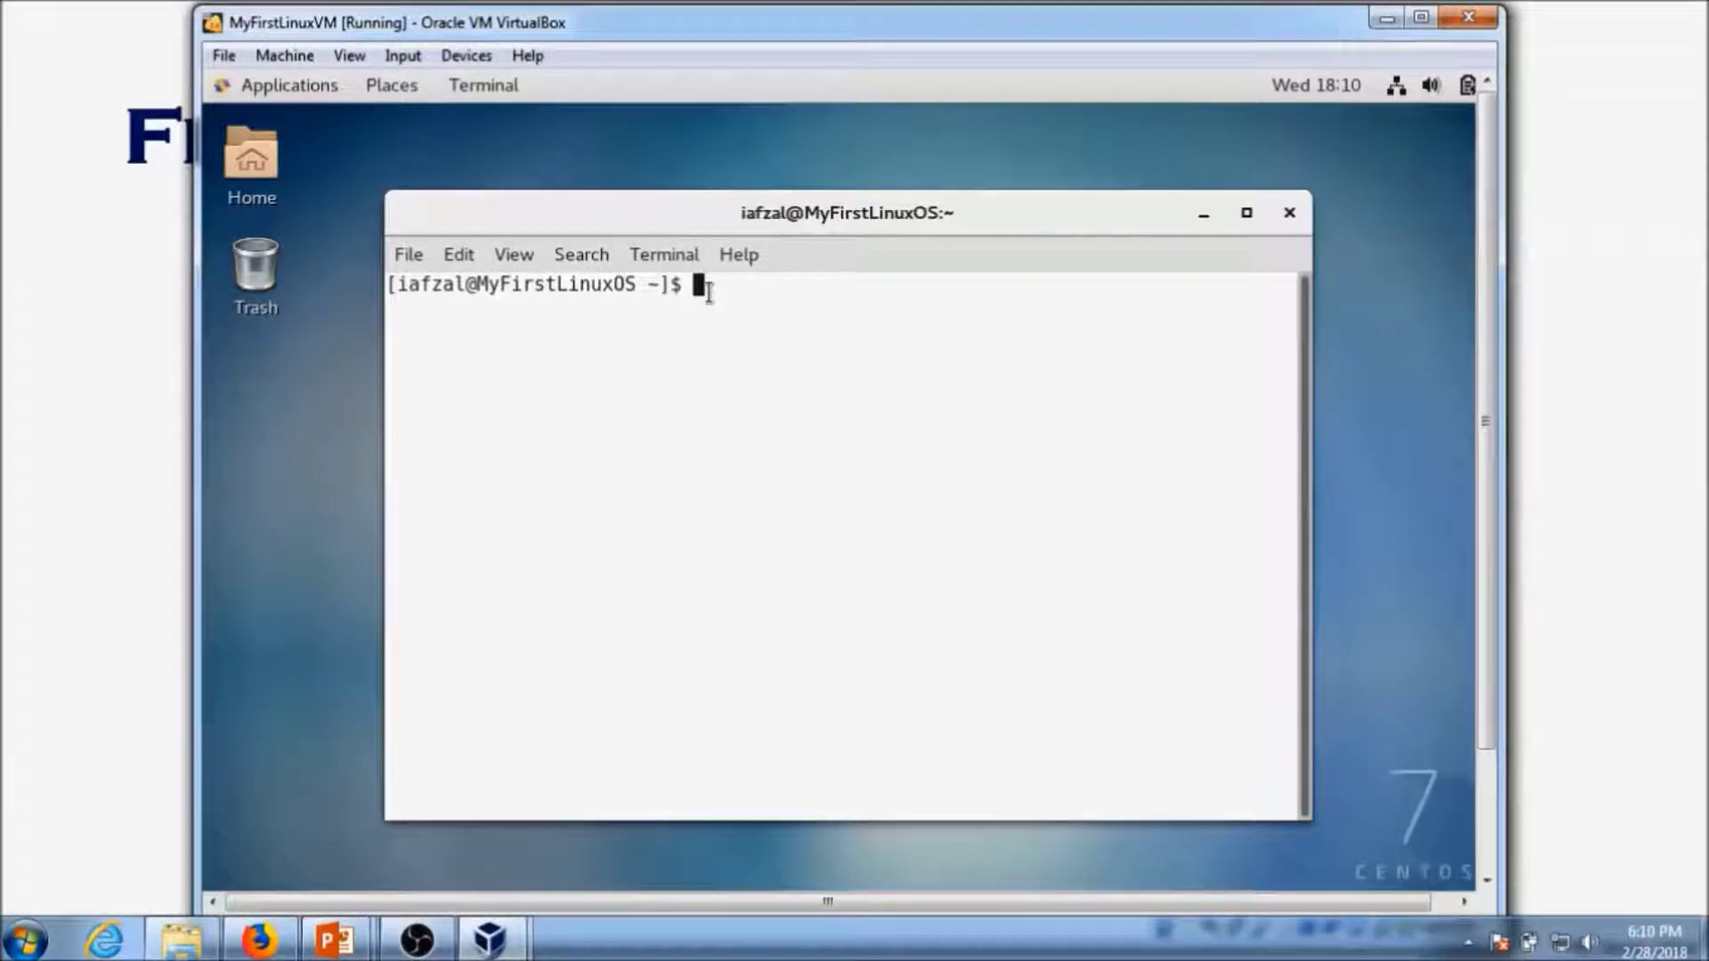
{"action": "type", "text": "cd /"}
Run cd /, then ls -l and ls to list the root directory
{"action": "key", "text": "Return"}
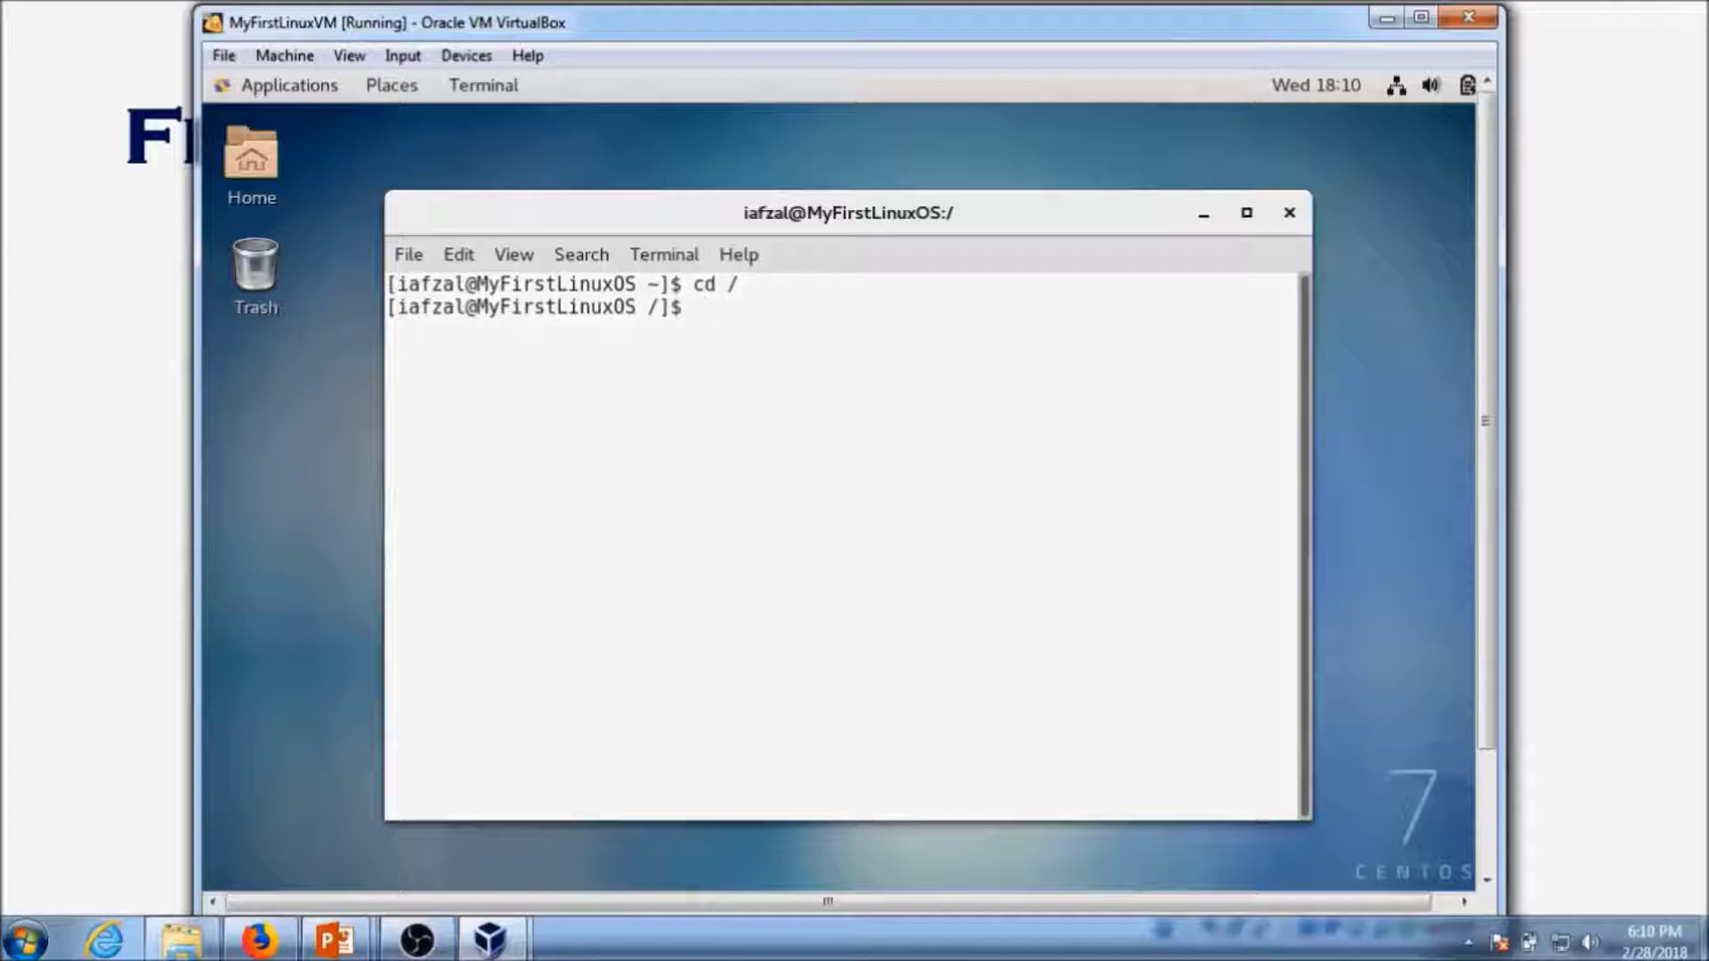
{"action": "type", "text": "ls -l"}
{"action": "key", "text": "Return"}
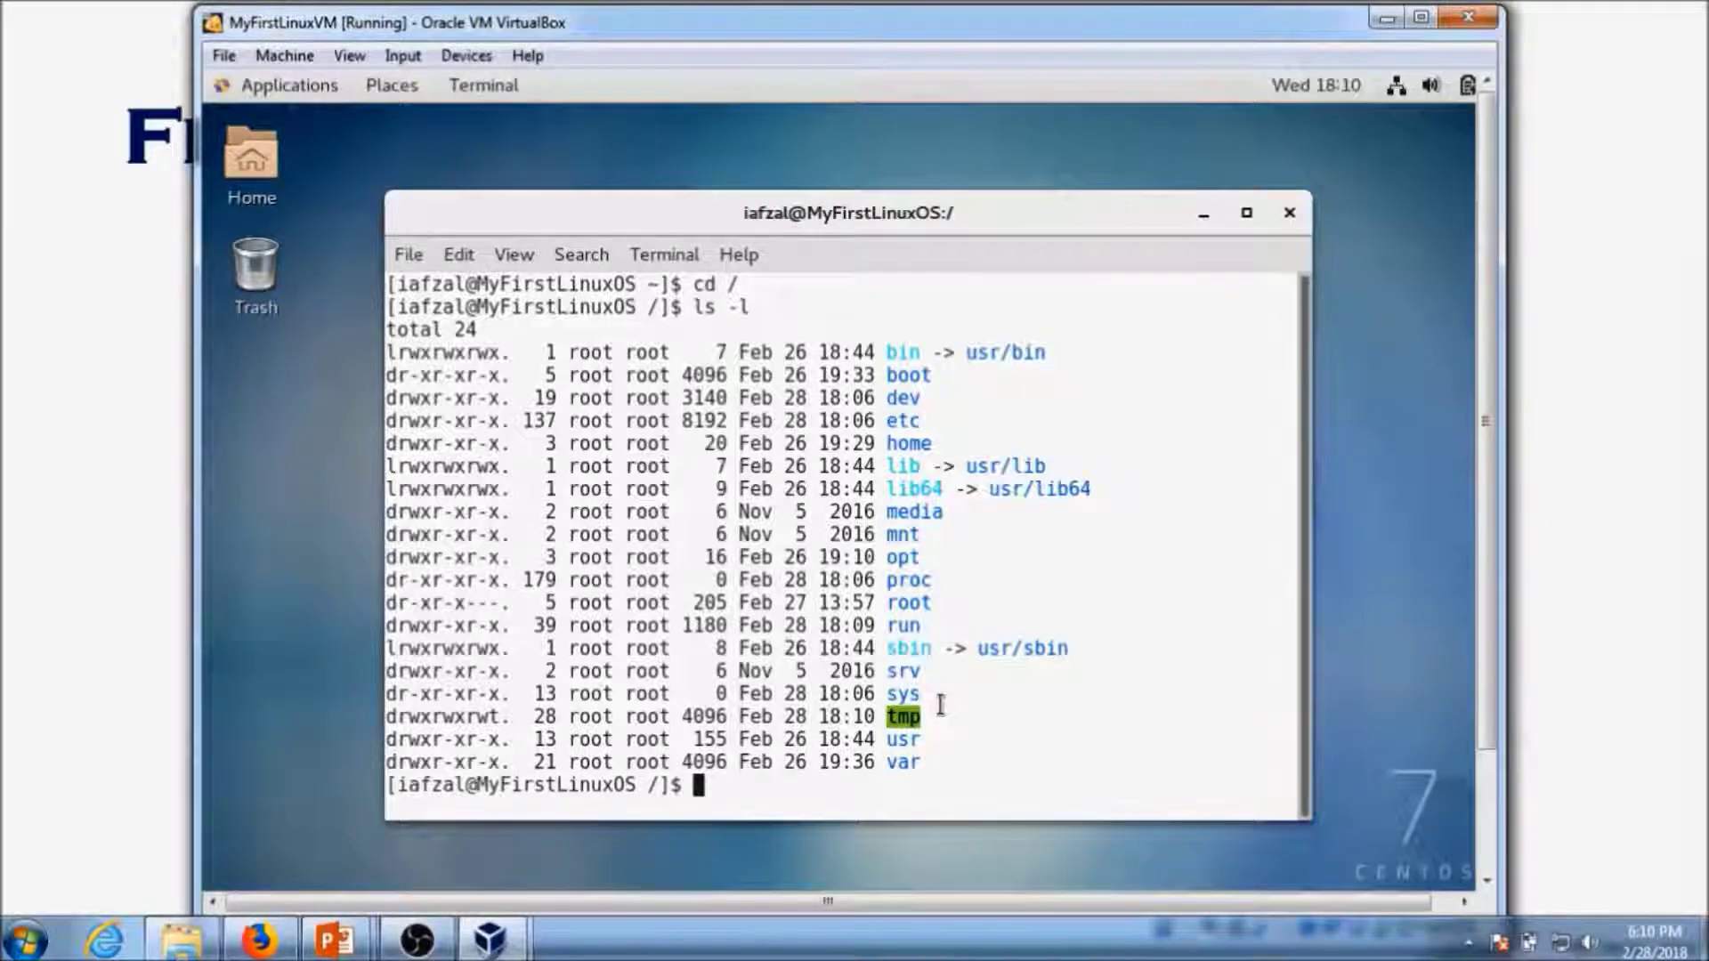
{"action": "type", "text": "ls"}
{"action": "key", "text": "Return"}
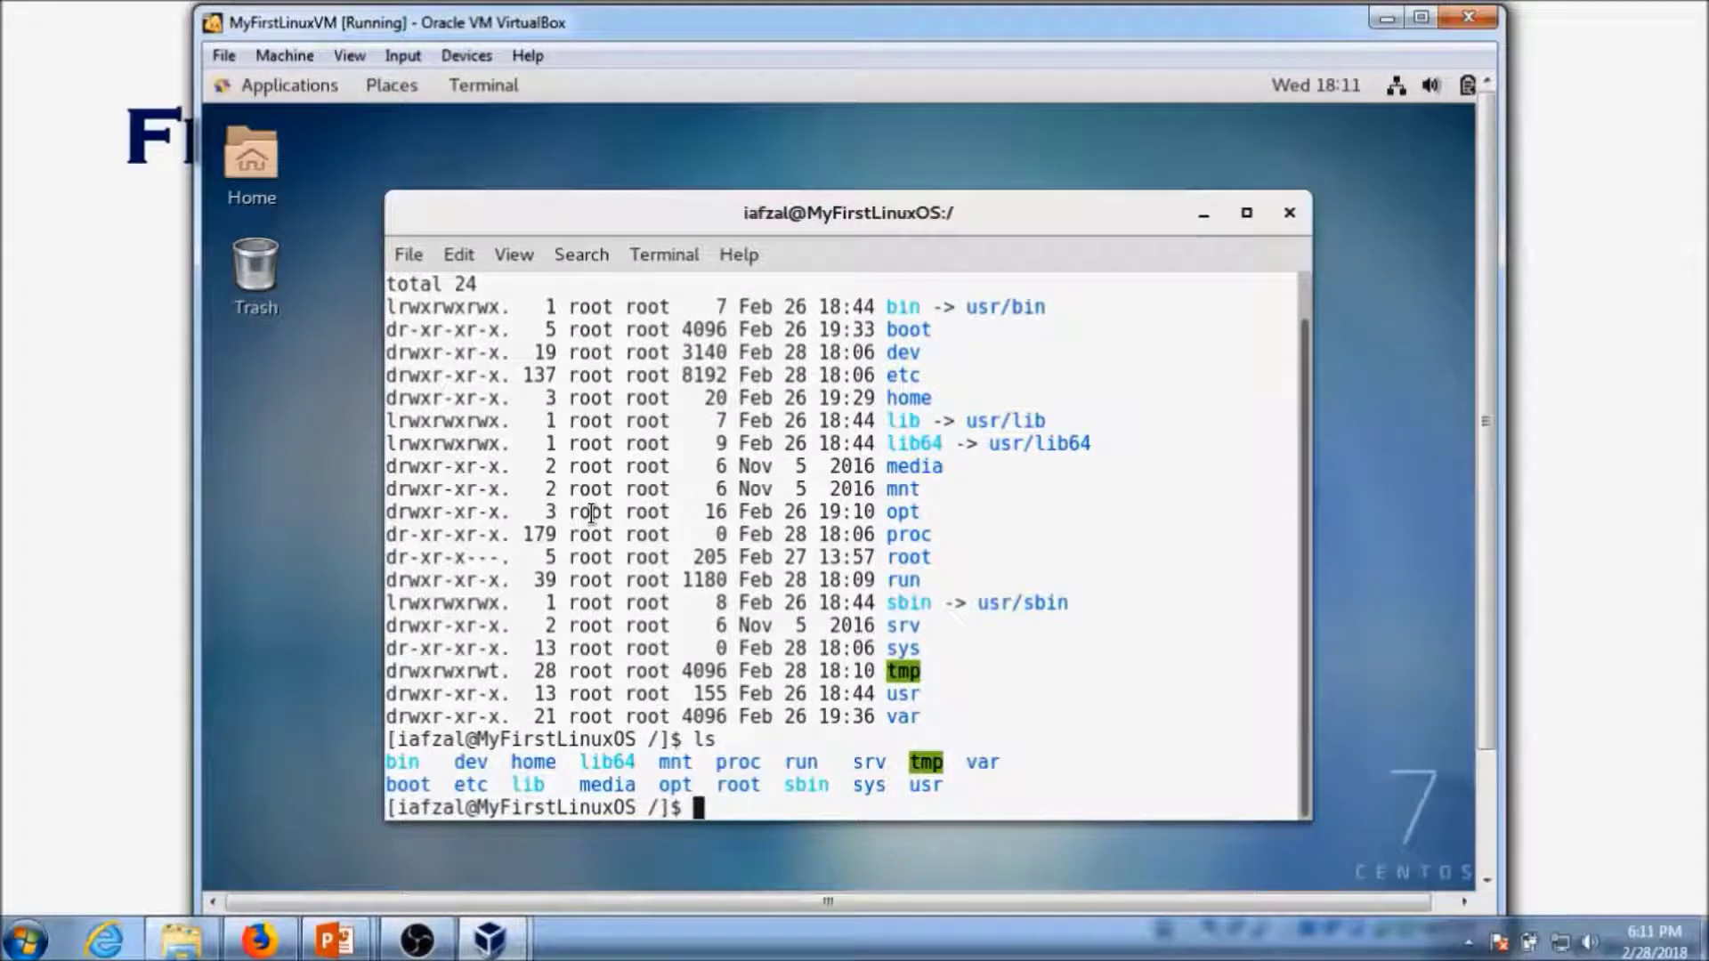